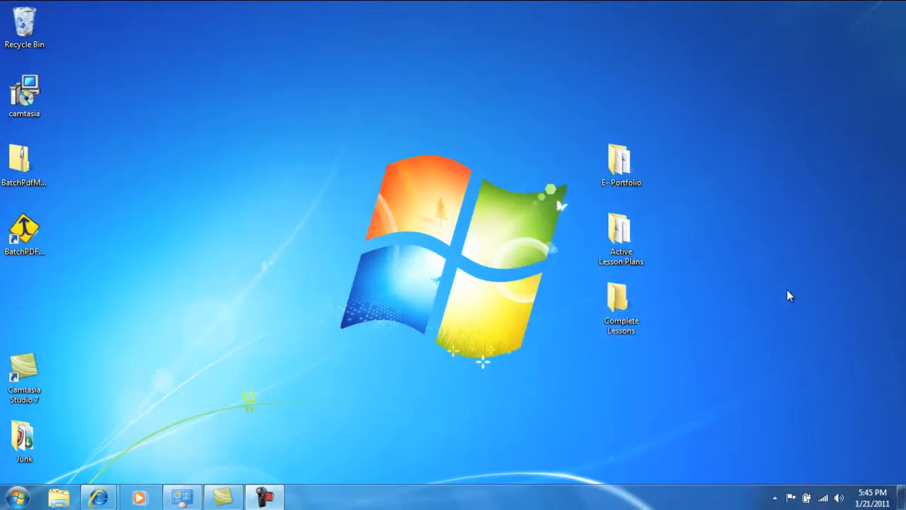
Open the E- Portfolio folder on the desktop and open its Math Unit Word document.
double_click(614, 157)
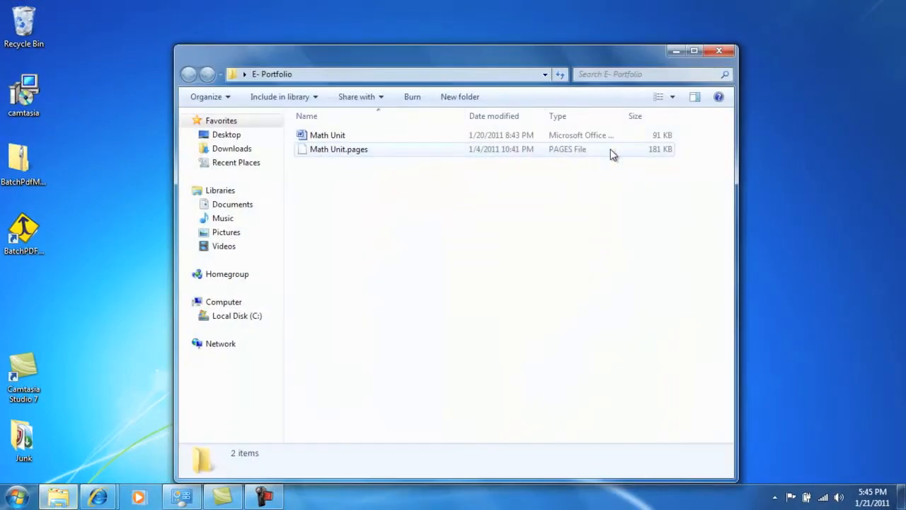
left_click_drag(611, 62, 450, 18)
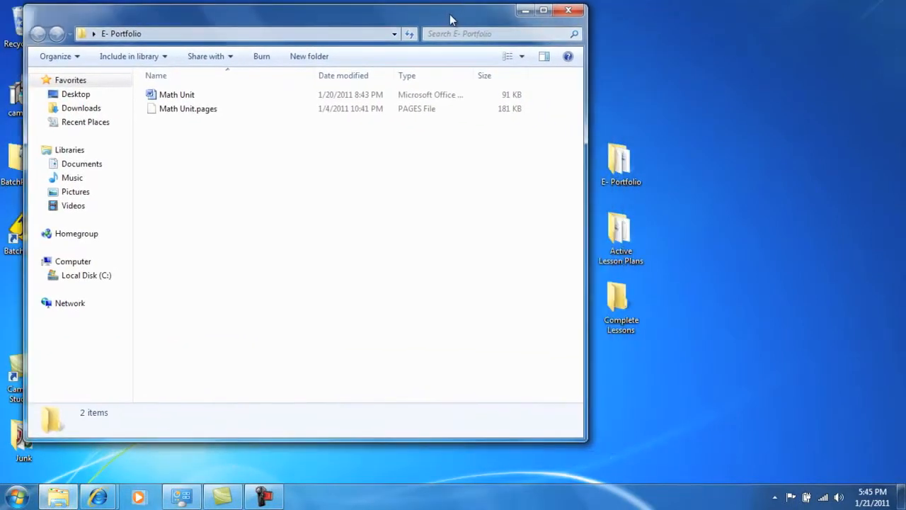
double_click(178, 95)
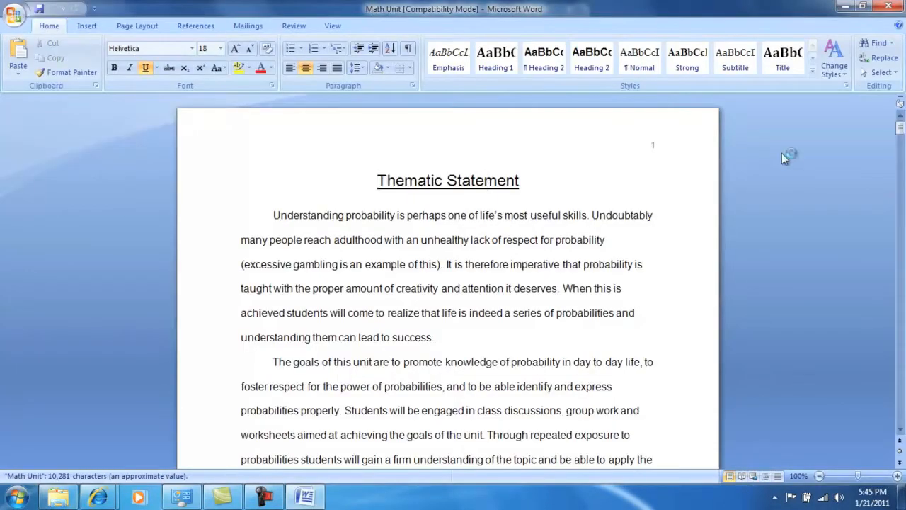
mouse_move(901, 128)
left_mouse_down()
mouse_move(903, 416)
mouse_move(900, 122)
left_mouse_up()
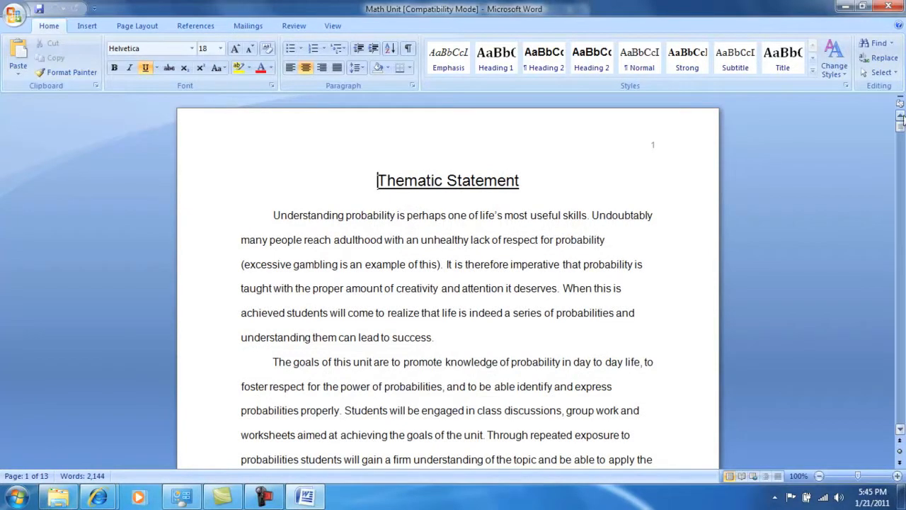
Publish Math Unit as a PDF under the same name in the E- Portfolio folder and close the Word document.
left_click(12, 12)
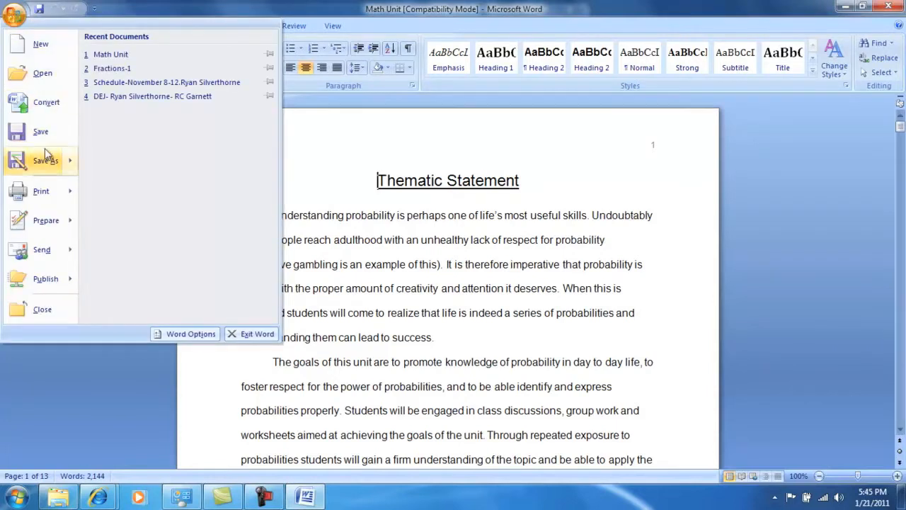
mouse_move(40, 165)
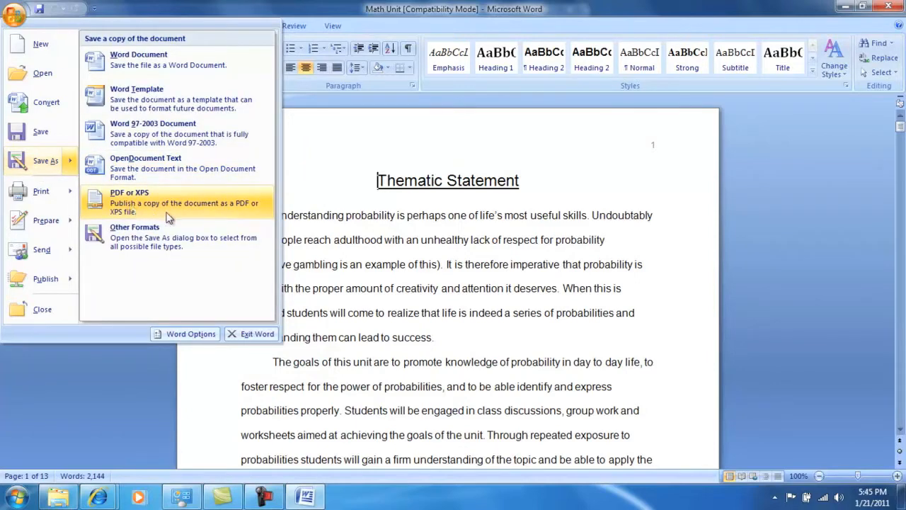
left_click(188, 204)
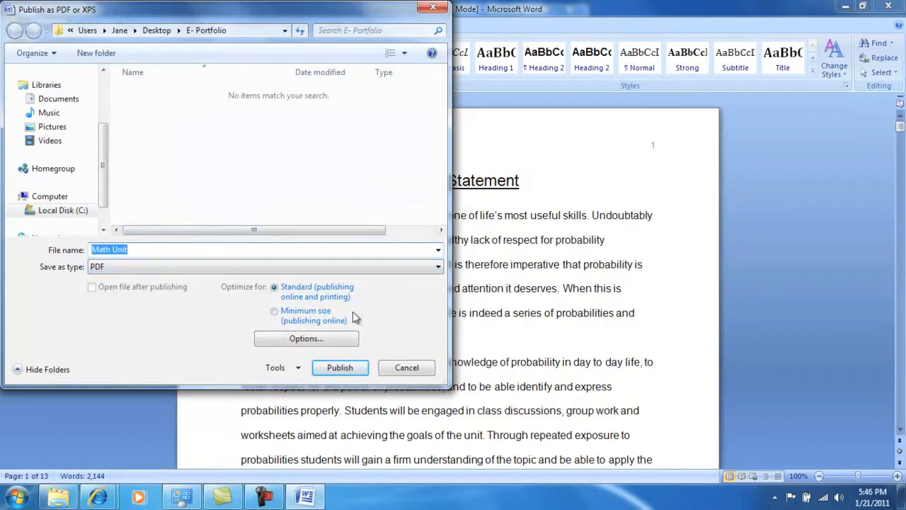
left_click(343, 373)
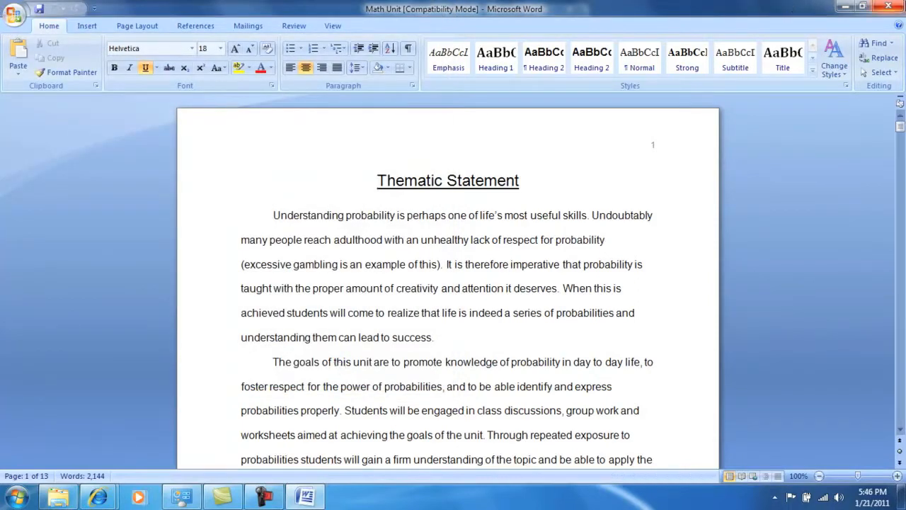
left_click(896, 7)
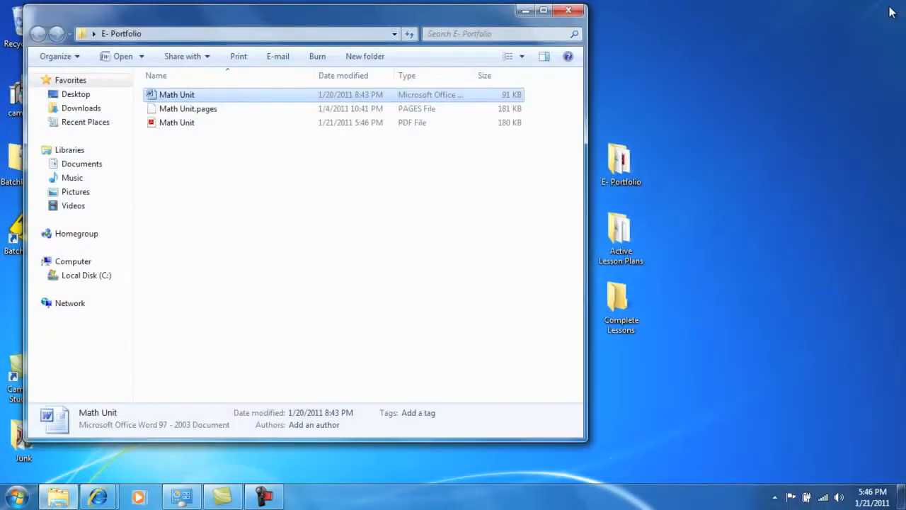
Open the published Math Unit PDF to check its contents, and close it.
left_click(177, 123)
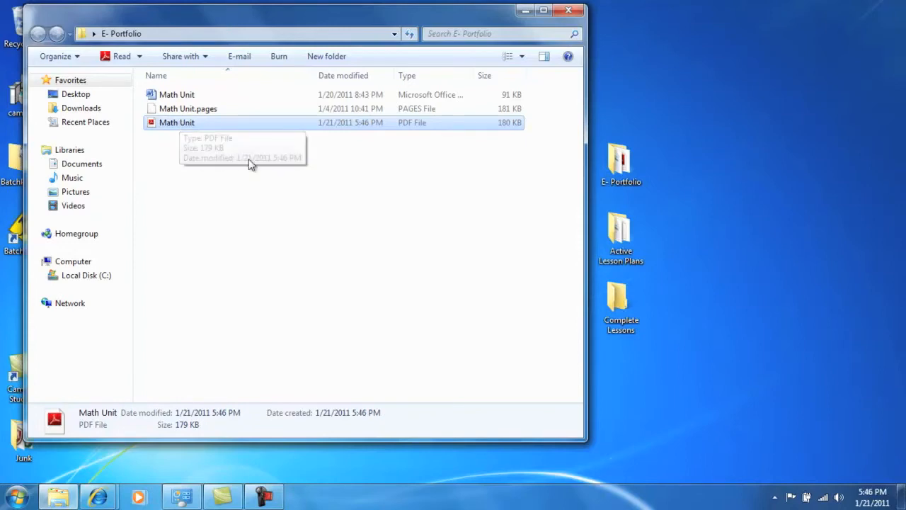
double_click(179, 126)
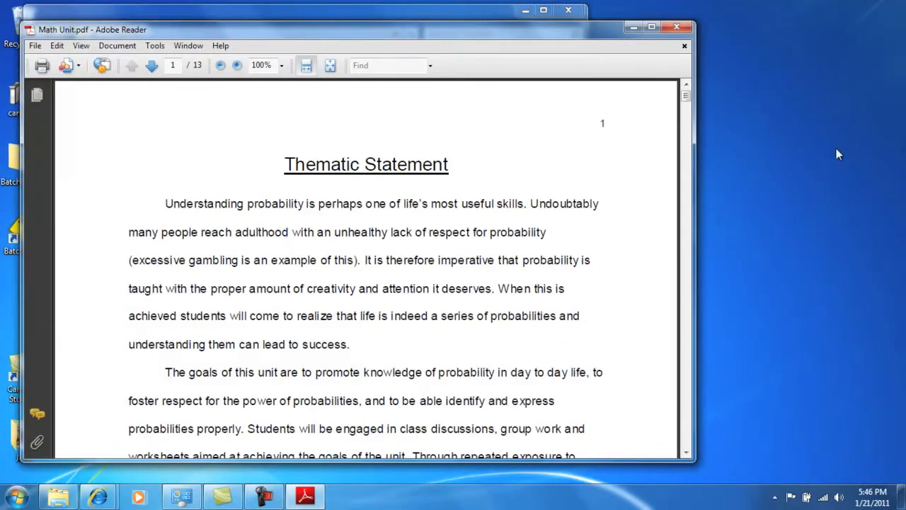
left_click_drag(691, 101, 701, 23)
left_click(670, 28)
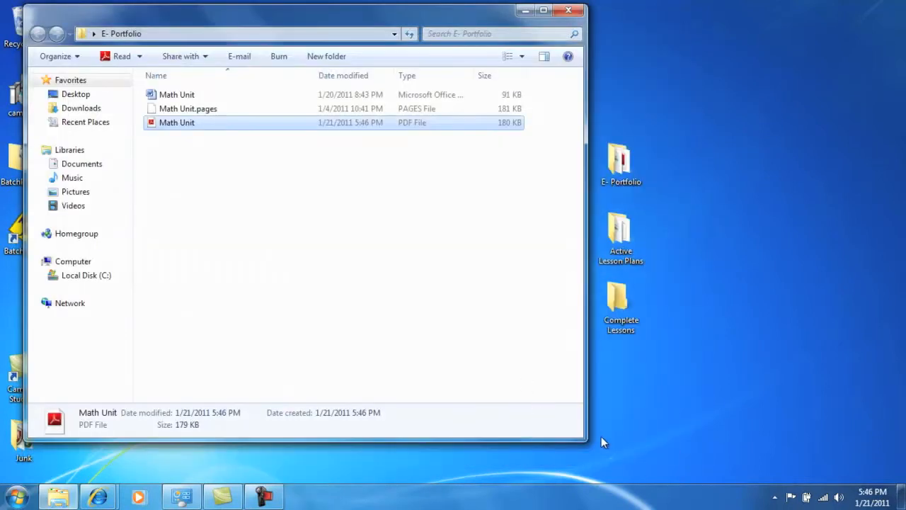
Shrink the E- Portfolio window, and open the Active Lesson Plans folder in a window large enough to list all its files.
left_click_drag(586, 436, 442, 243)
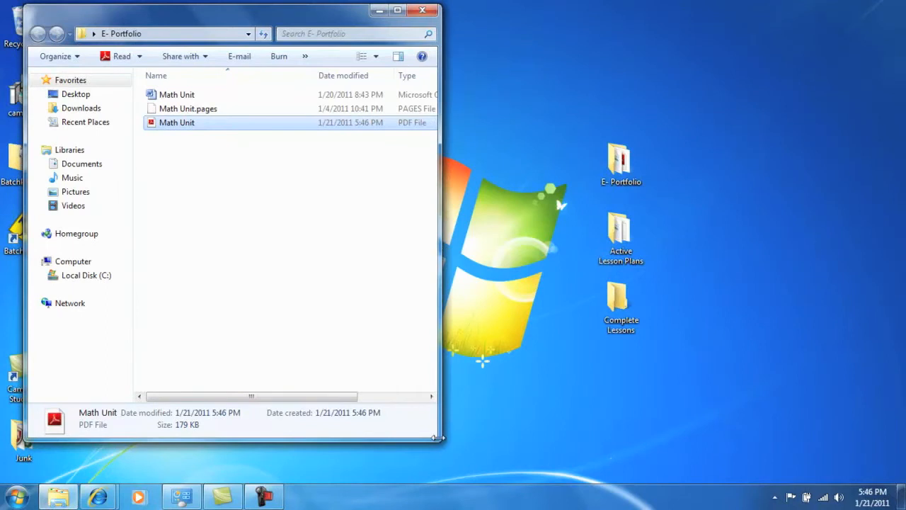
left_click_drag(437, 438, 426, 221)
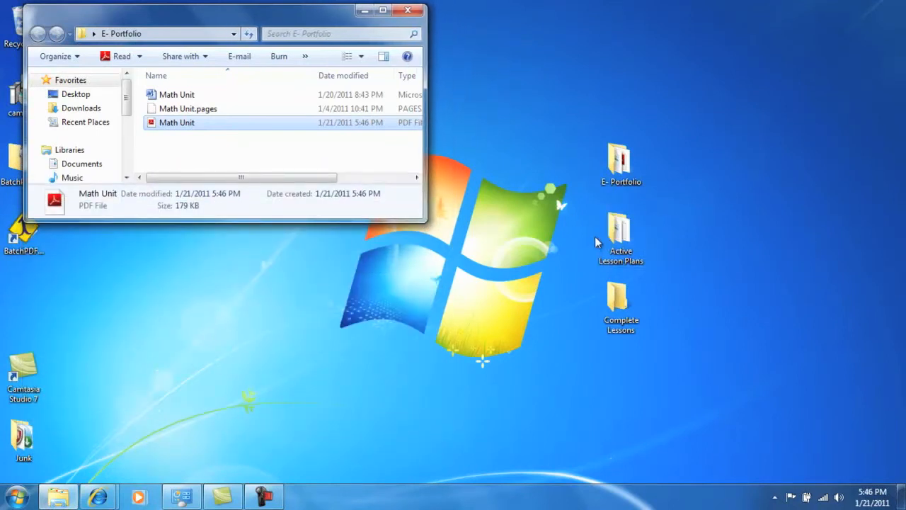
left_click(632, 241)
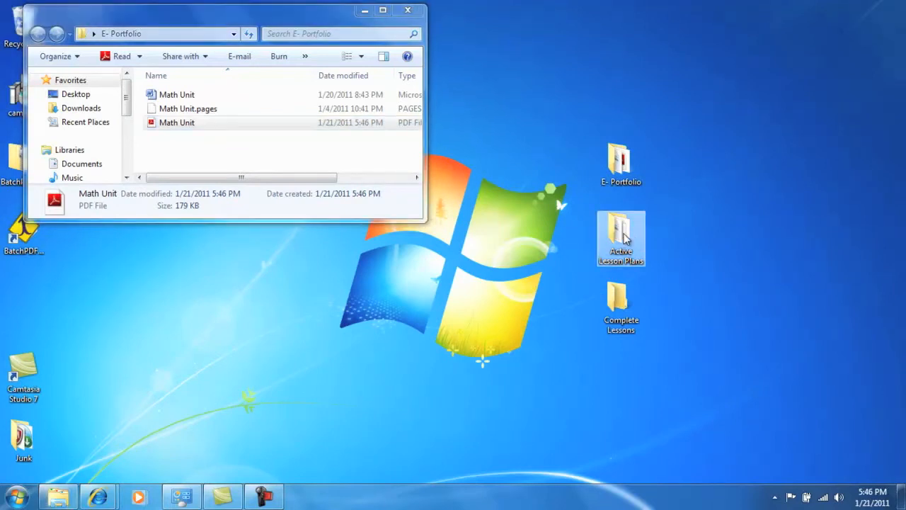
double_click(625, 239)
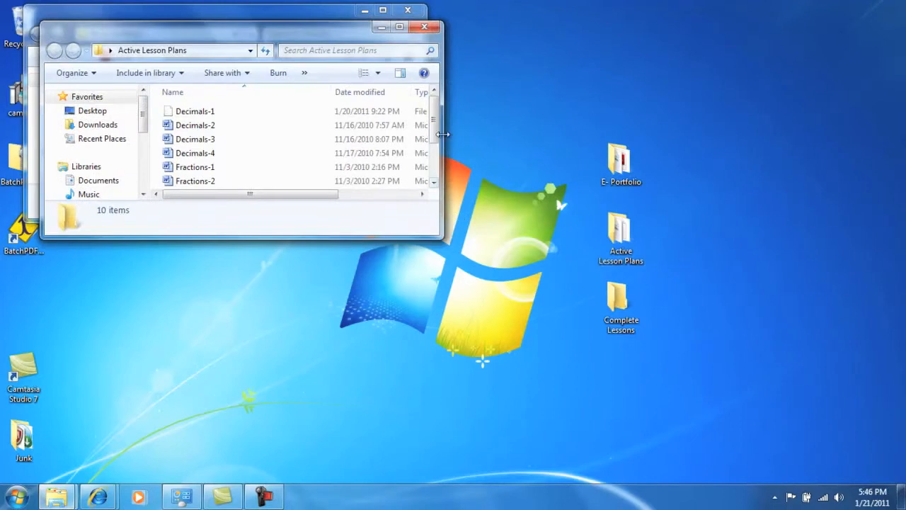
left_click_drag(443, 240, 598, 338)
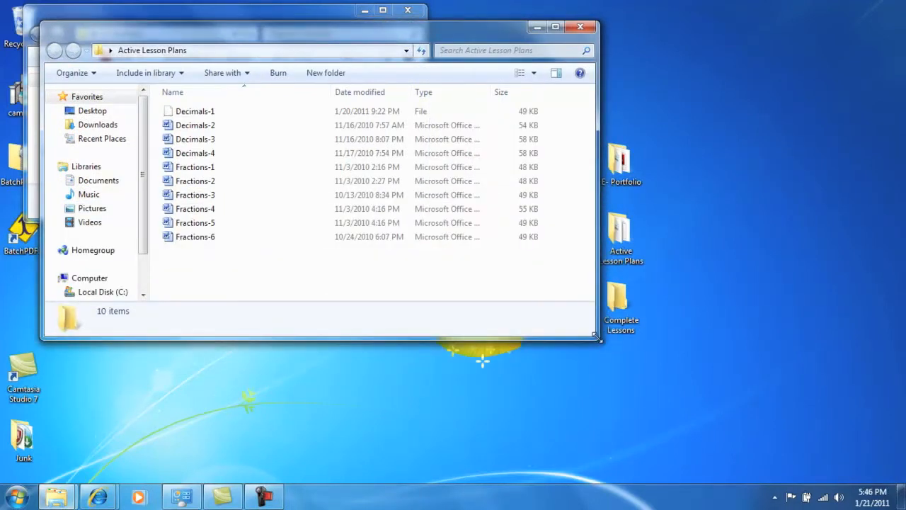
Open the Fractions-1 lesson plan, set its zoom to 75%, and look through the page to the post-lesson reflections.
left_click(206, 174)
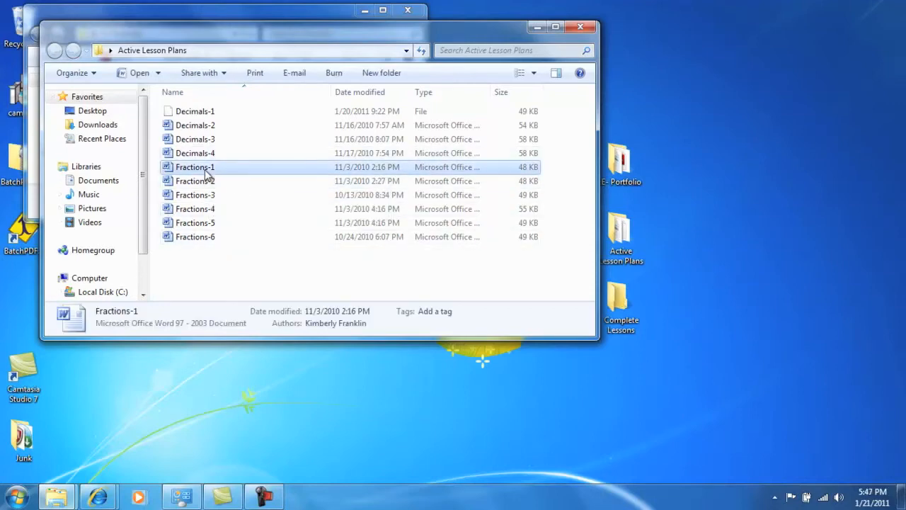
double_click(206, 174)
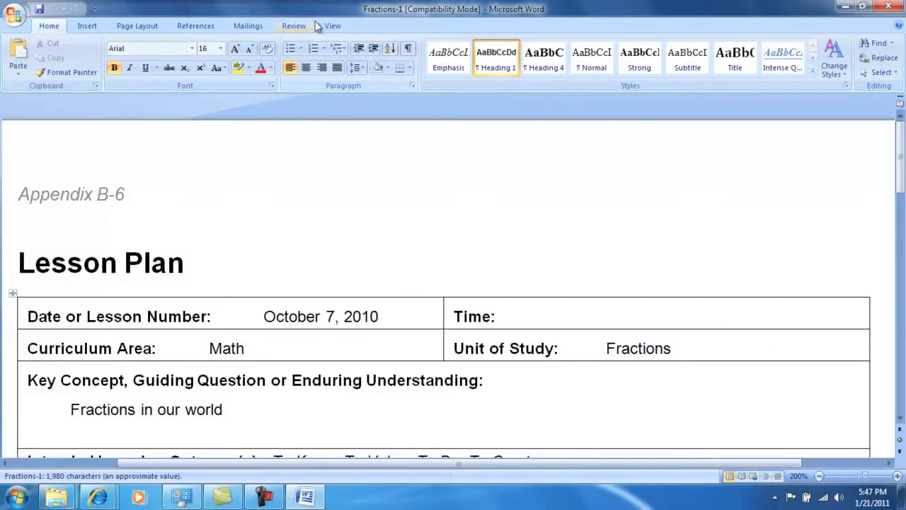
left_click(335, 26)
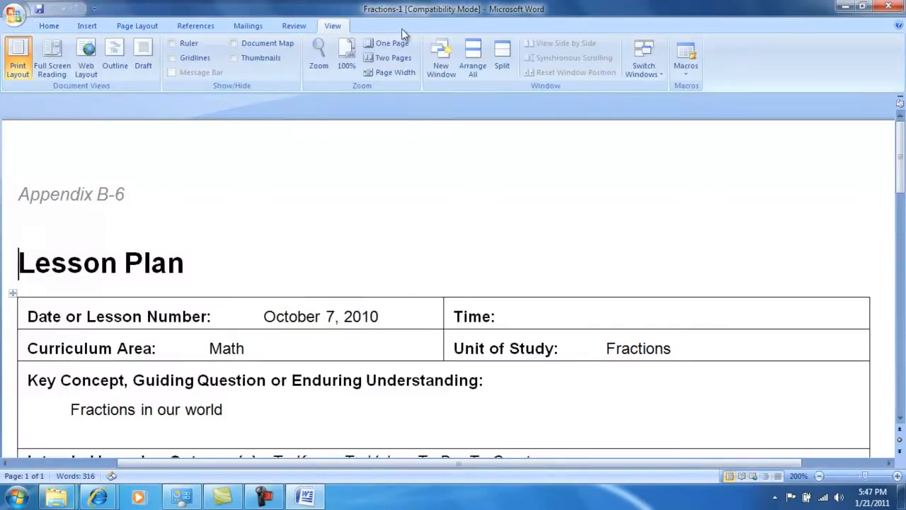
left_click(318, 54)
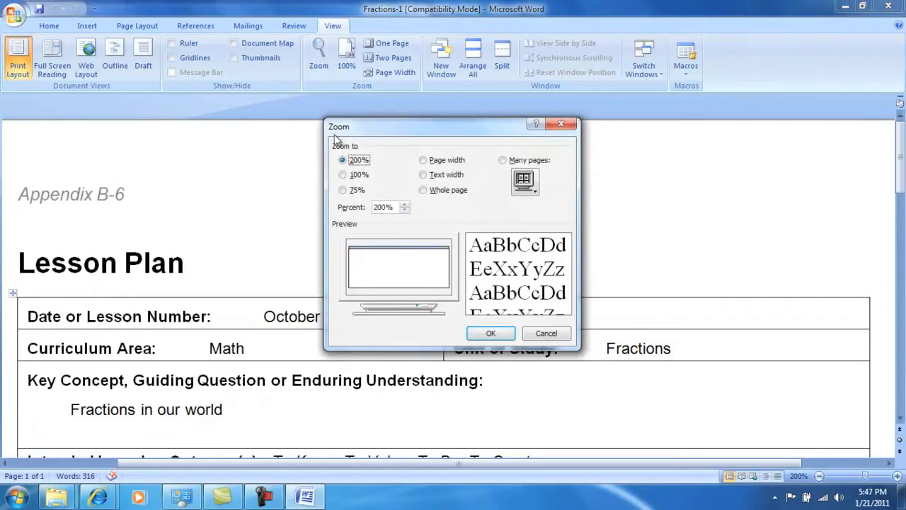
left_click(342, 189)
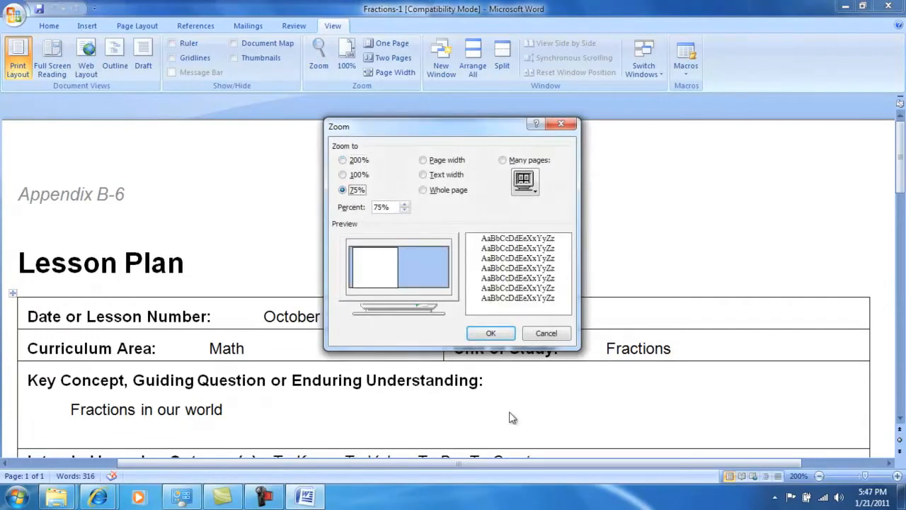
left_click(490, 334)
scroll(902, 147, "down", 5)
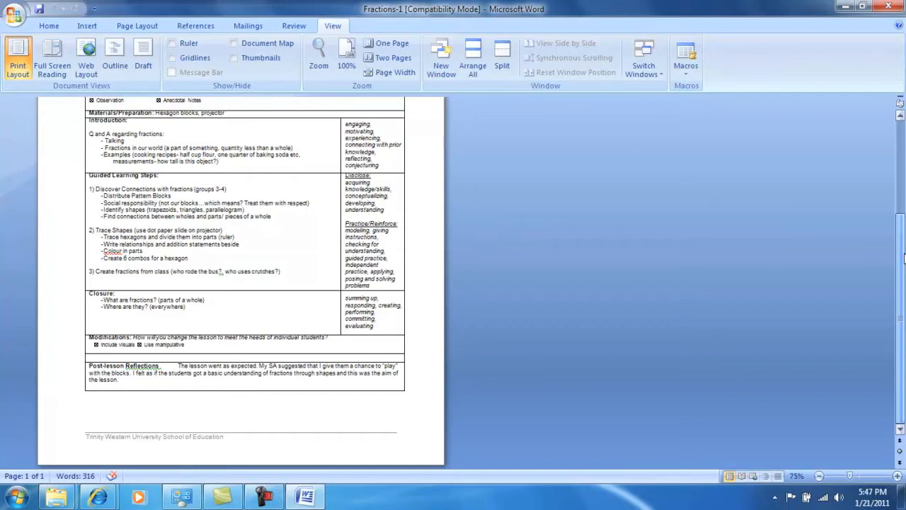
left_click_drag(903, 258, 903, 198)
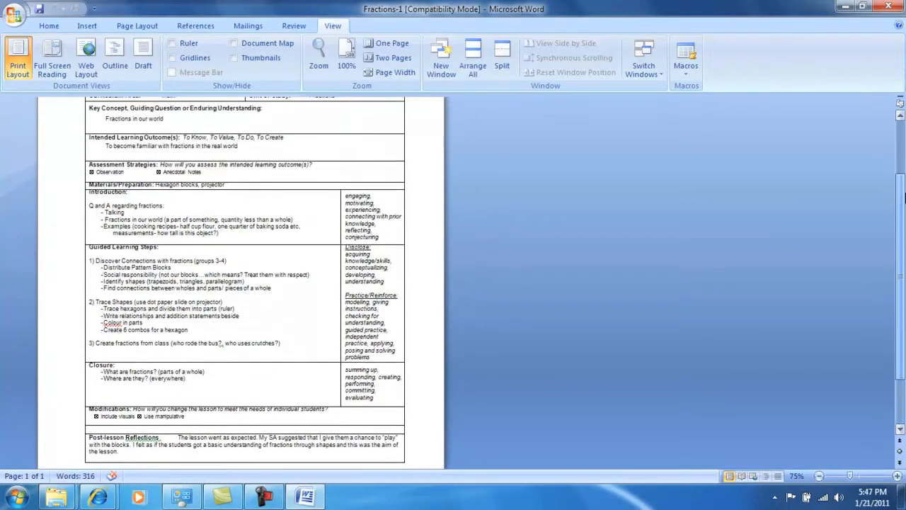
mouse_move(904, 198)
left_mouse_down()
mouse_move(903, 248)
mouse_move(899, 207)
left_mouse_up()
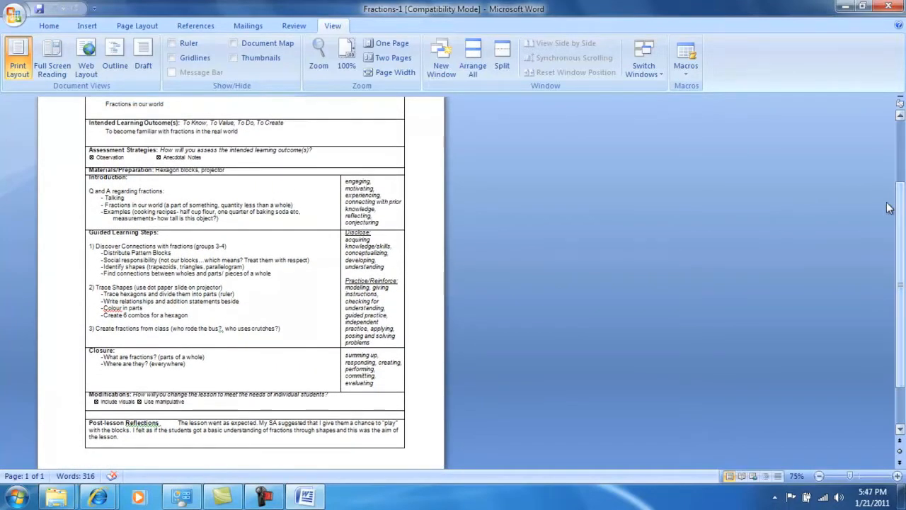
Publish Fractions-1 as a PDF in the desktop's Complete Lessons folder and close the Word document.
left_click(10, 15)
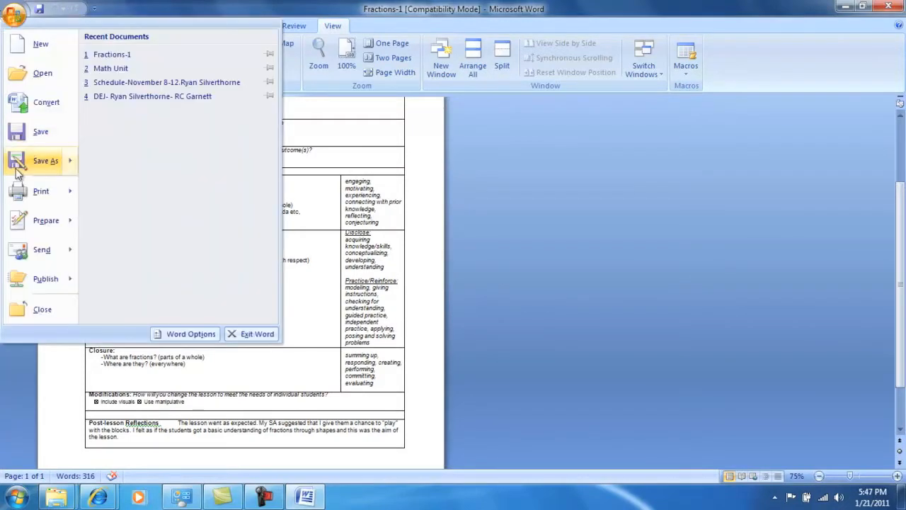
mouse_move(41, 162)
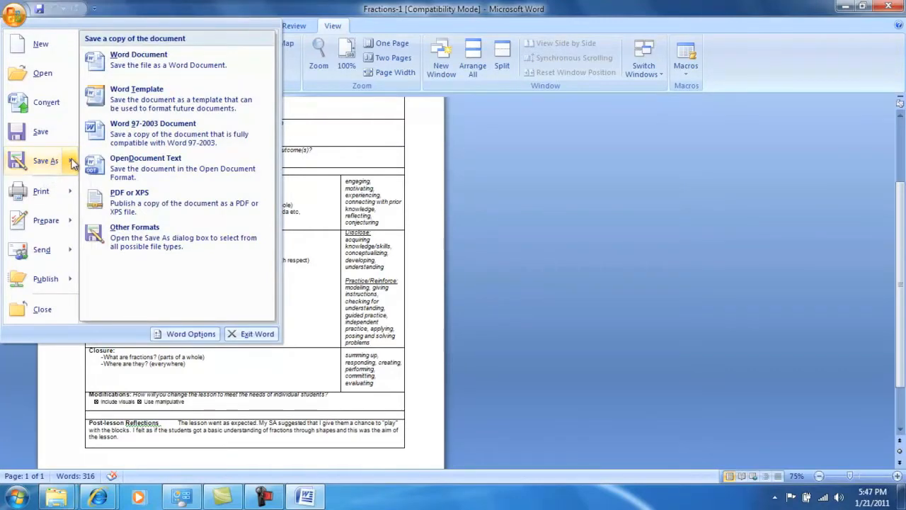
left_click(129, 199)
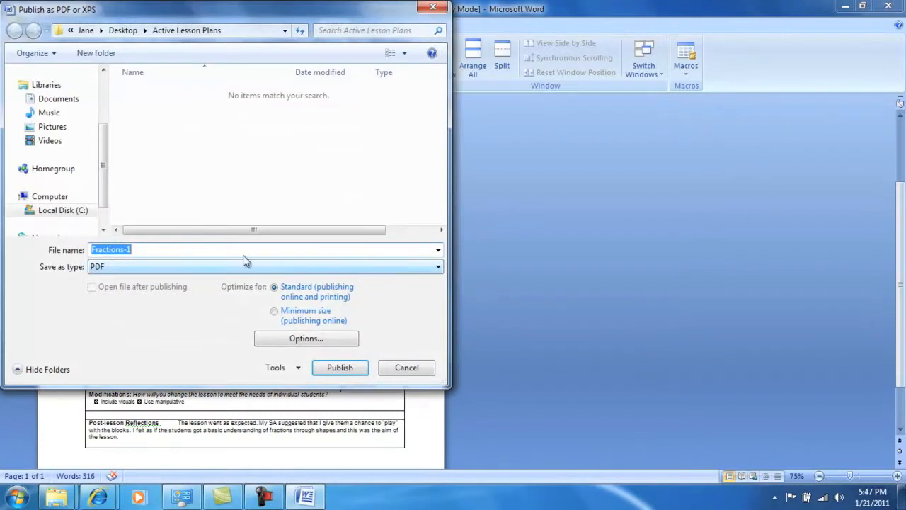
left_click_drag(104, 190, 104, 140)
left_click(33, 119)
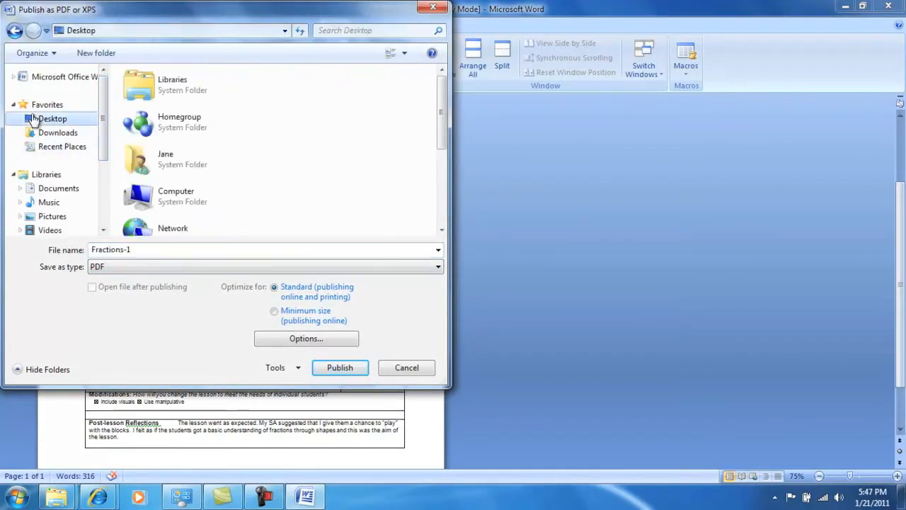
left_click_drag(447, 138, 445, 220)
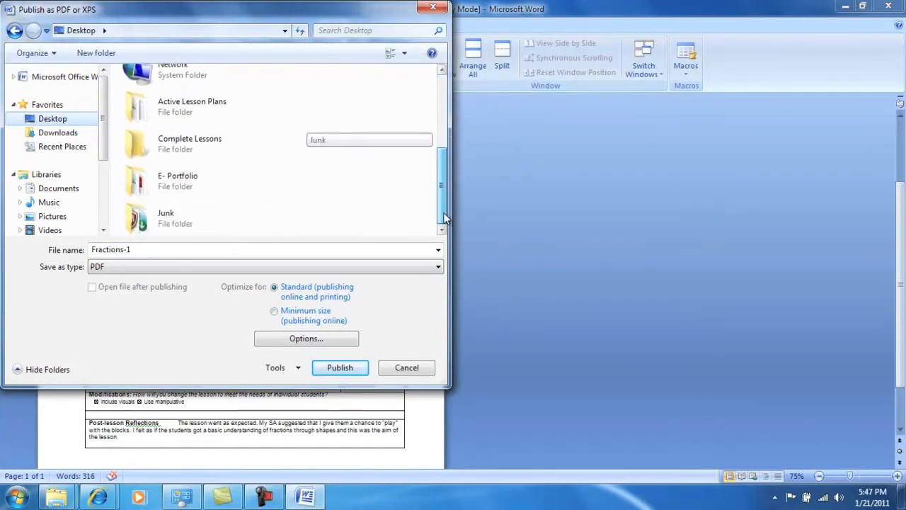
left_click(183, 154)
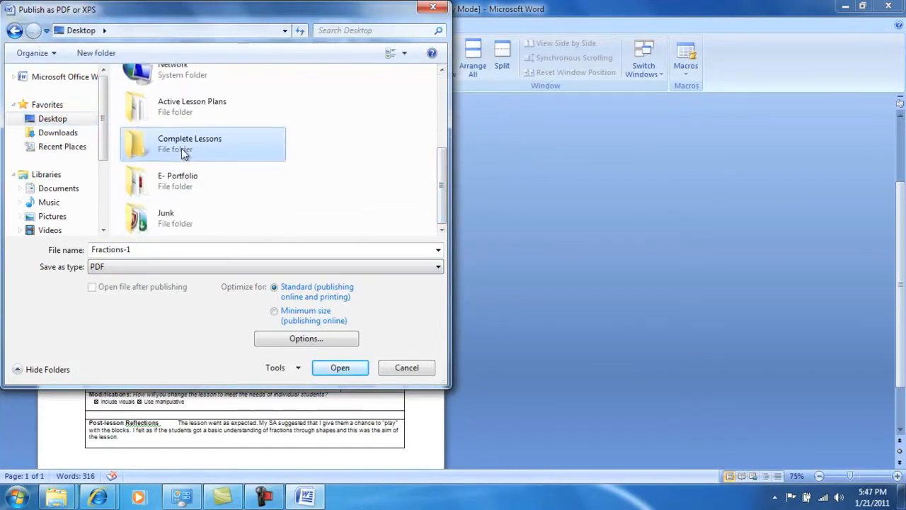
left_click(334, 370)
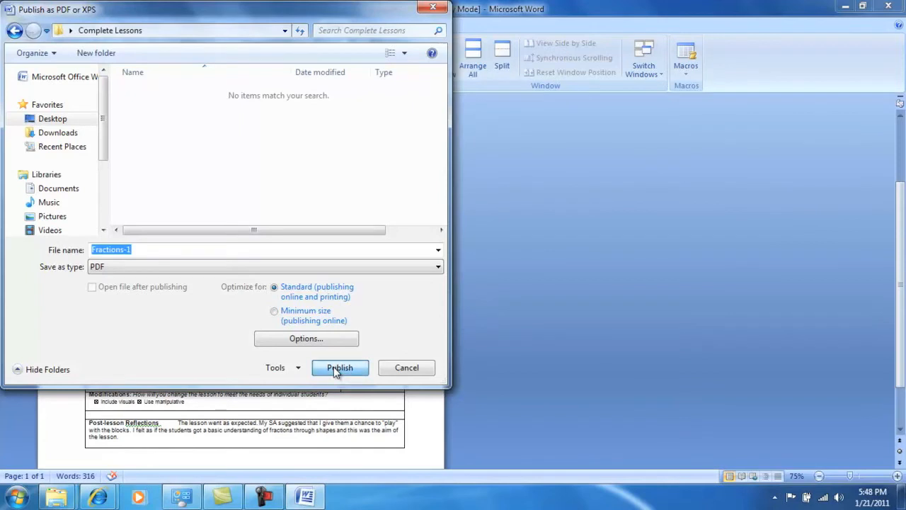
left_click(338, 369)
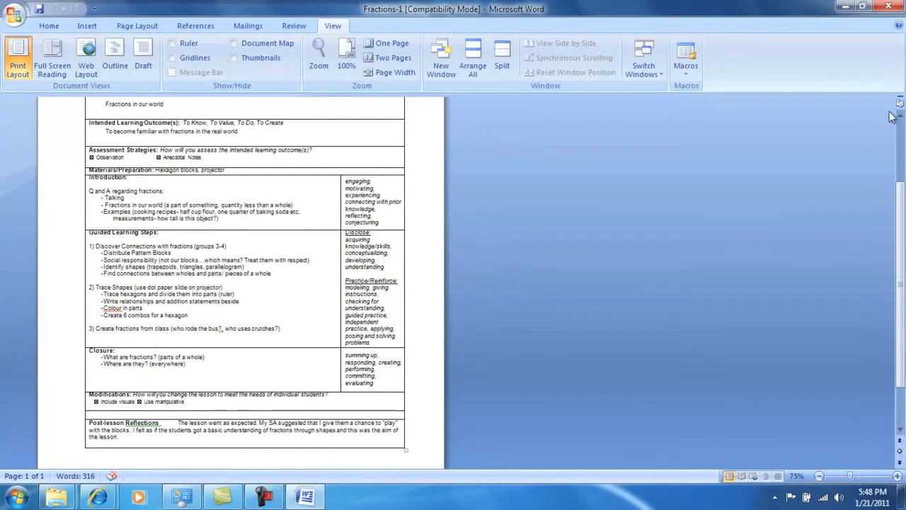
left_click(893, 6)
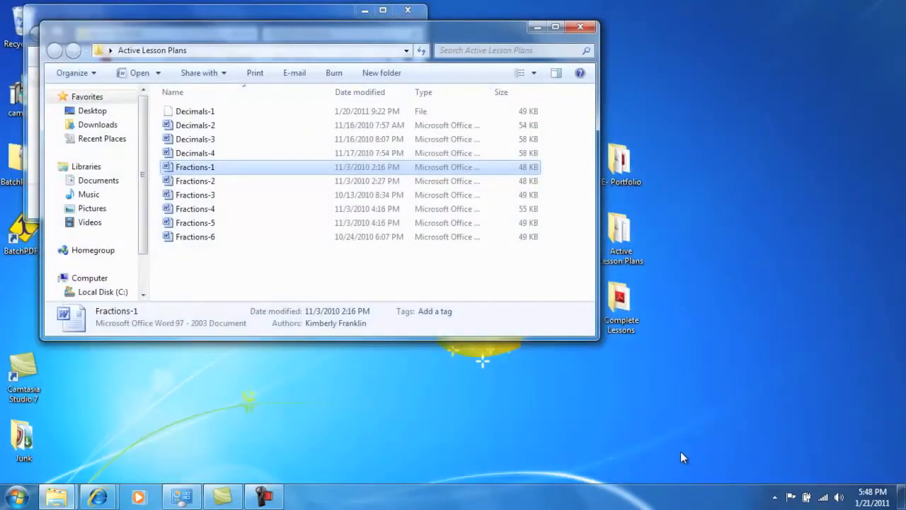
Close the Active Lesson Plans folder and open the Complete Lessons folder beside the E- Portfolio window.
left_click_drag(455, 34, 521, 148)
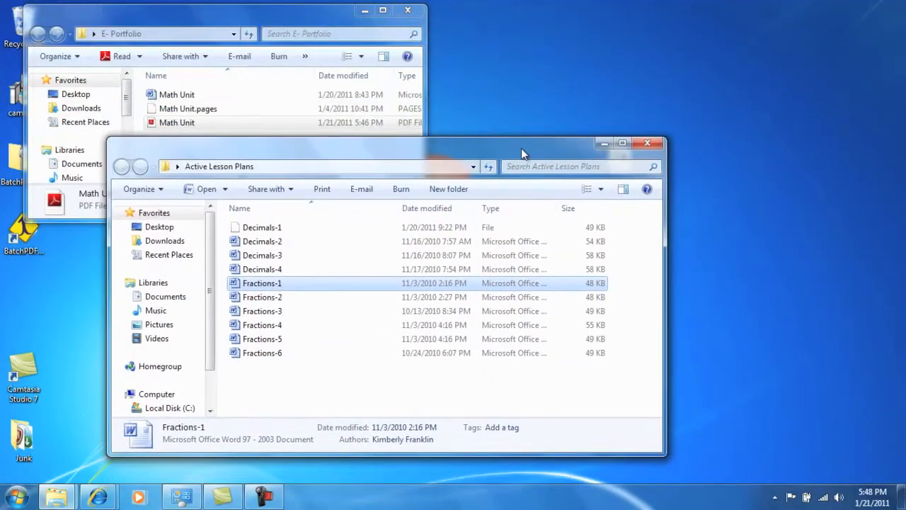
left_click(647, 144)
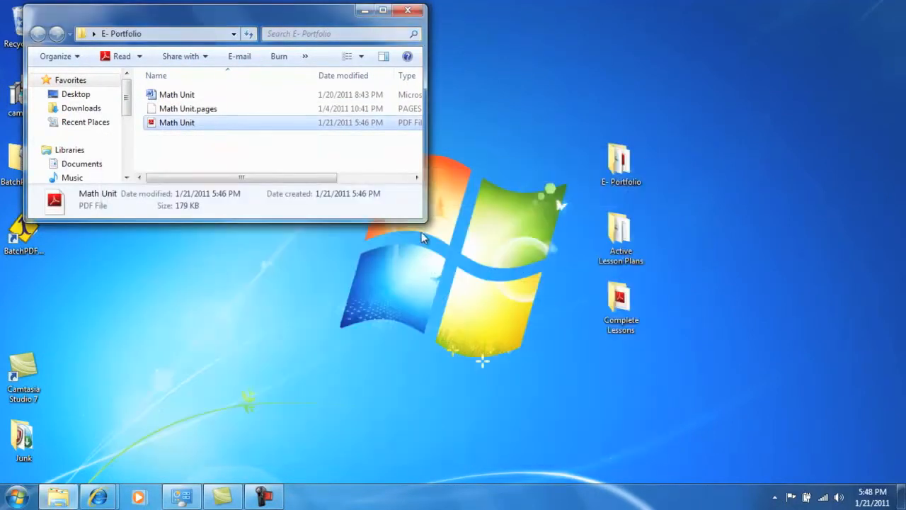
left_click(627, 237)
double_click(627, 236)
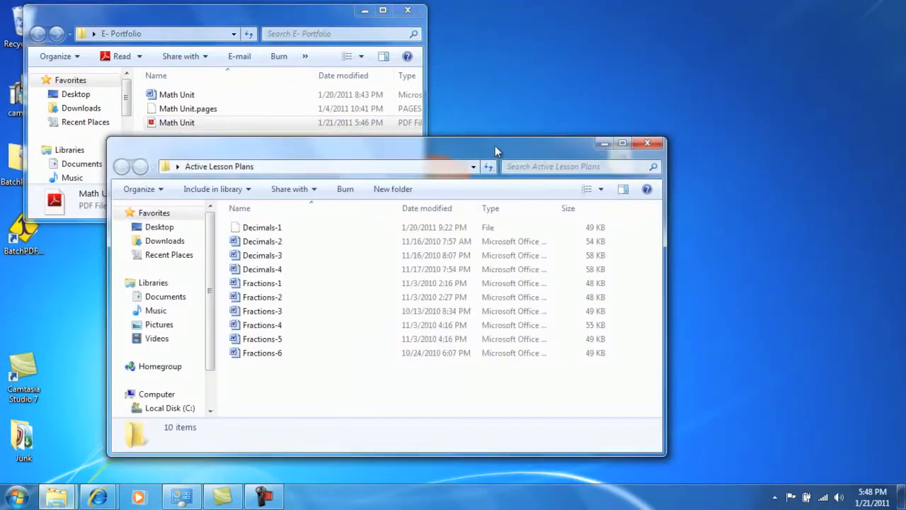
left_click(647, 144)
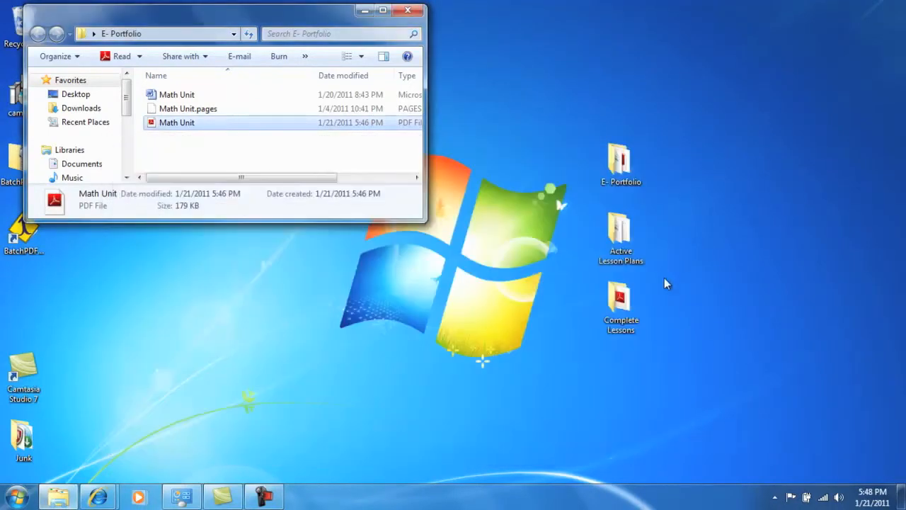
double_click(613, 311)
left_click_drag(346, 146, 661, 15)
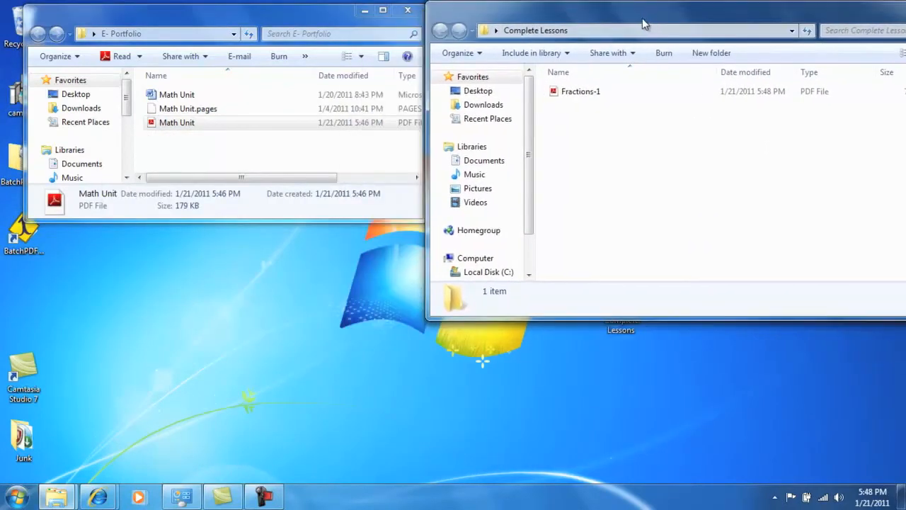
Open the Math Unit PDF and the Fractions-1 PDF to check their contents, and close both.
left_click(172, 125)
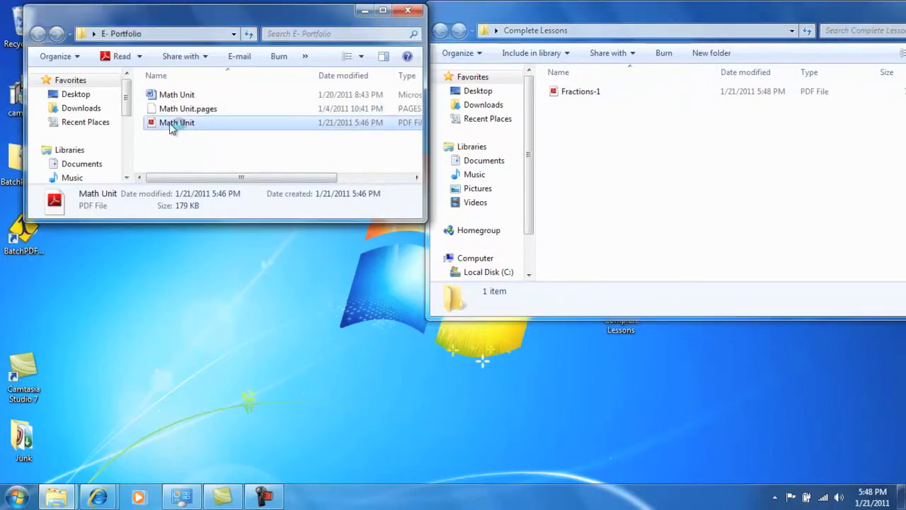
double_click(172, 126)
left_click(724, 173)
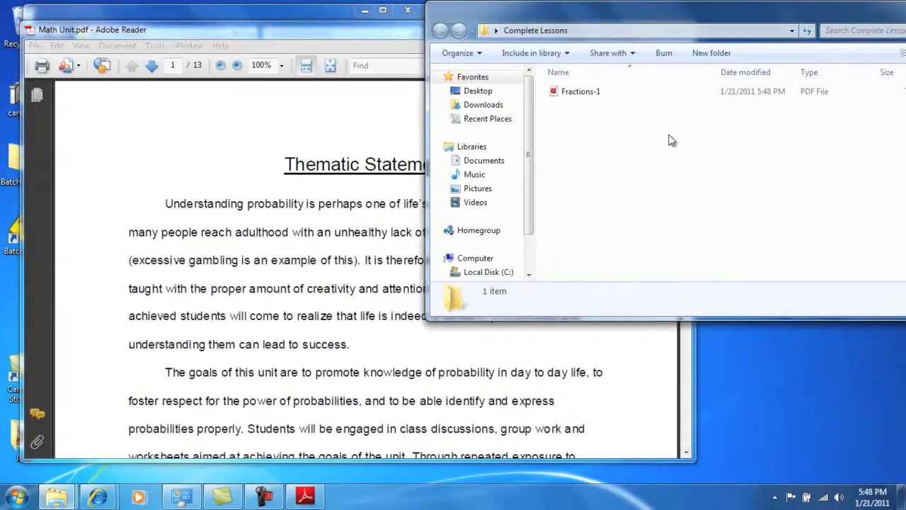
double_click(579, 97)
left_click_drag(376, 48, 414, 29)
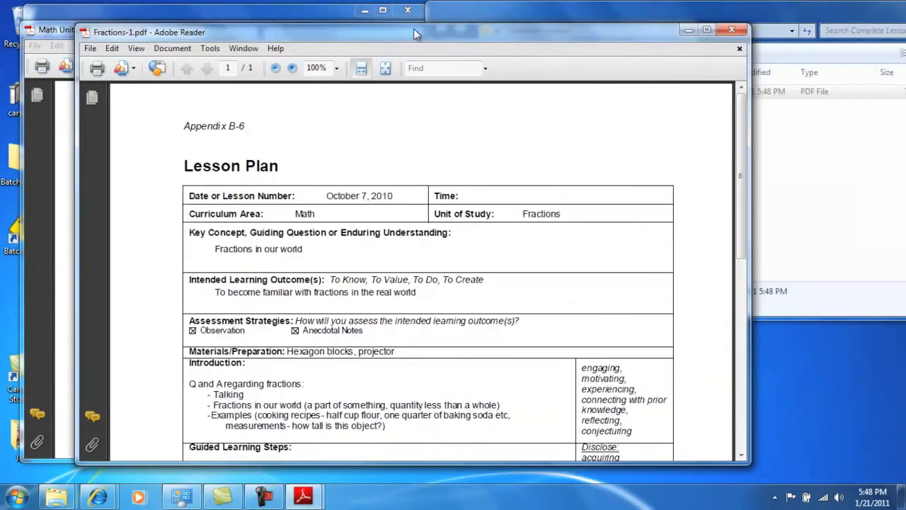
left_click(731, 29)
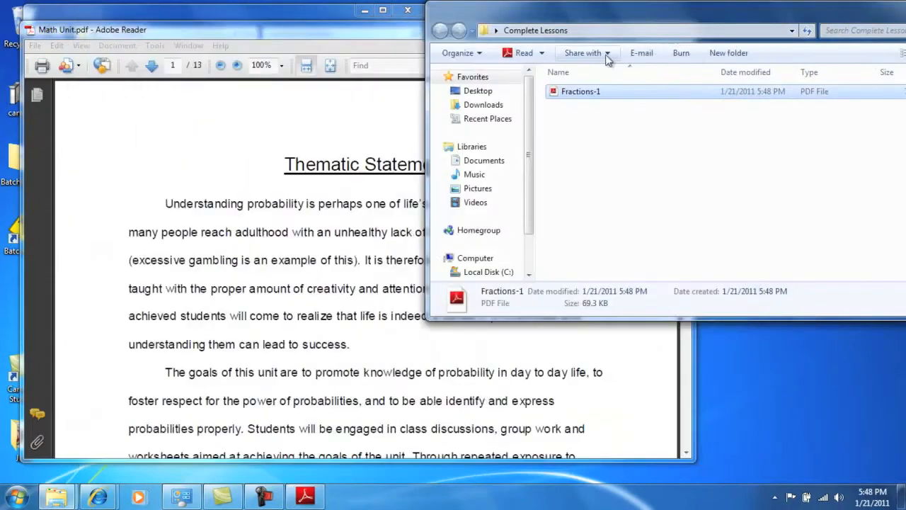
left_click(300, 28)
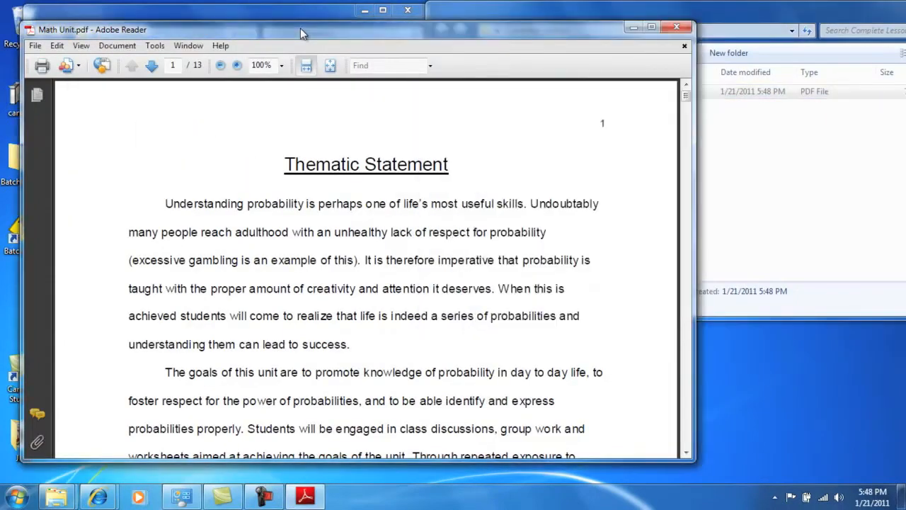
left_click(677, 27)
Launch Batch PDF Merger and add Math Unit.pdf followed by Fractions-1.pdf to its file list.
left_click(15, 256)
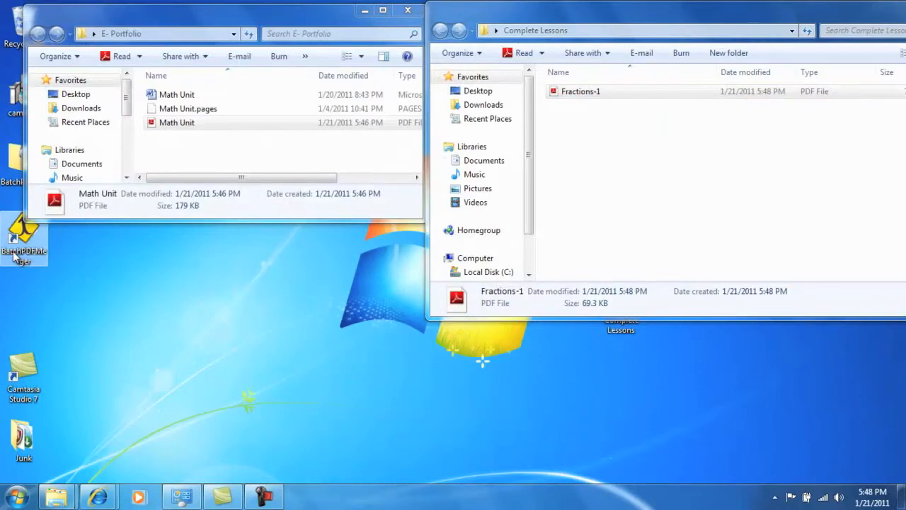
double_click(15, 256)
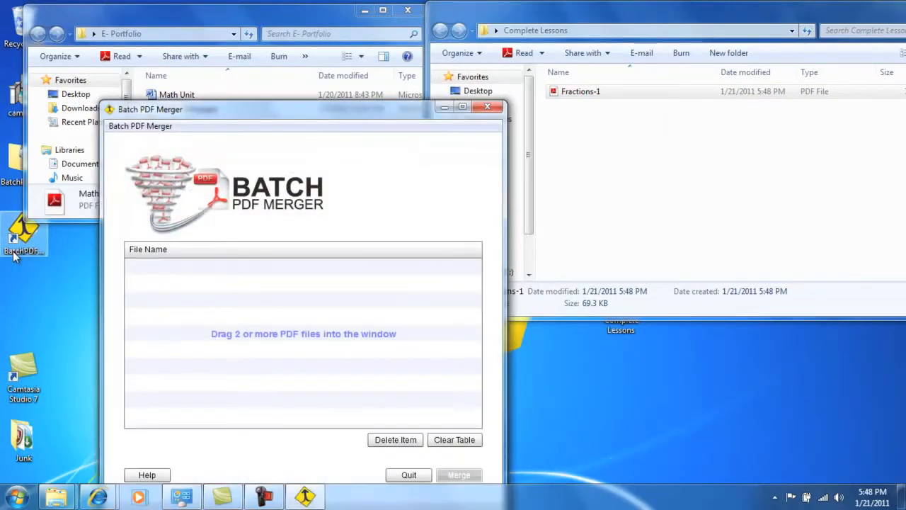
left_click_drag(355, 123, 724, 145)
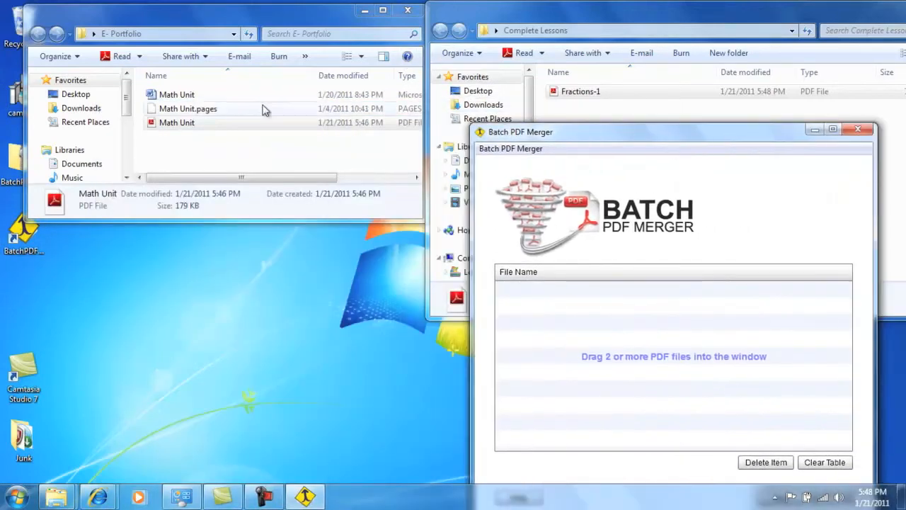
left_click_drag(178, 123, 589, 298)
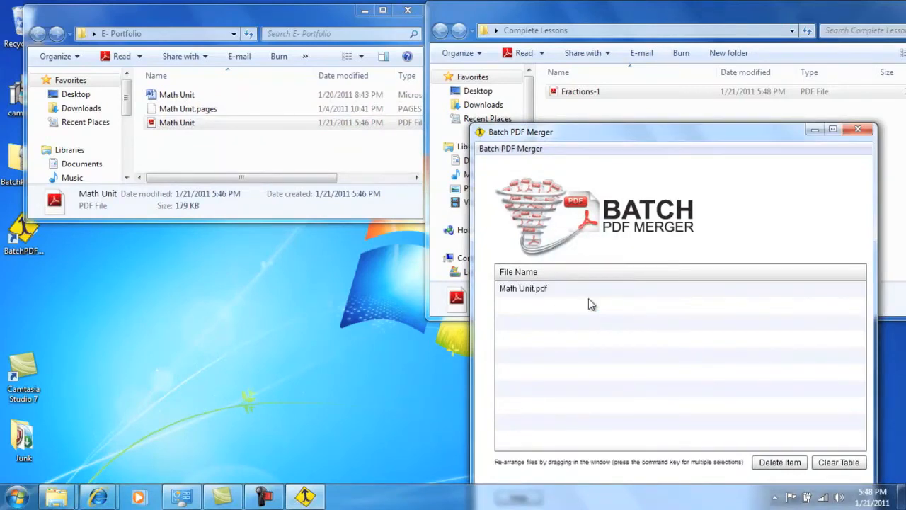
left_click_drag(577, 91, 621, 373)
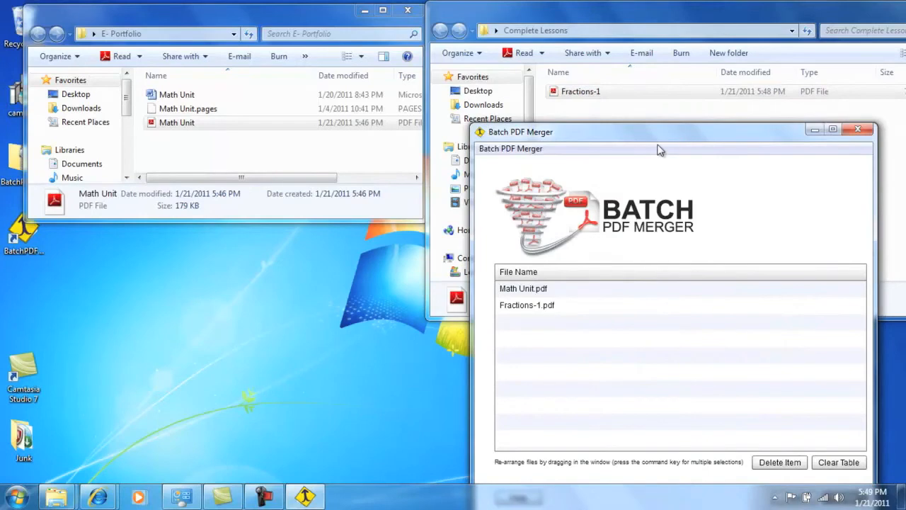
left_click_drag(653, 135, 281, 43)
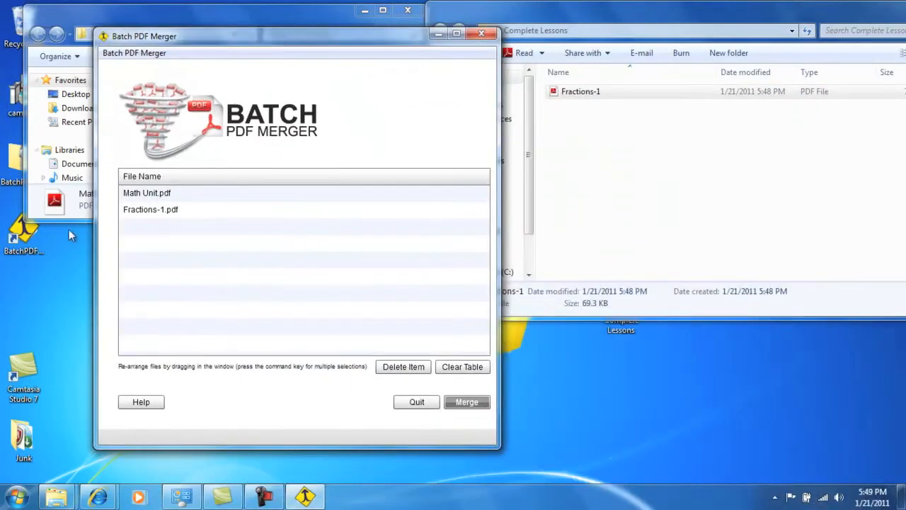
Merge the two listed PDFs into a desktop file named Math unit, and quit the merger without purchasing.
left_click(157, 211)
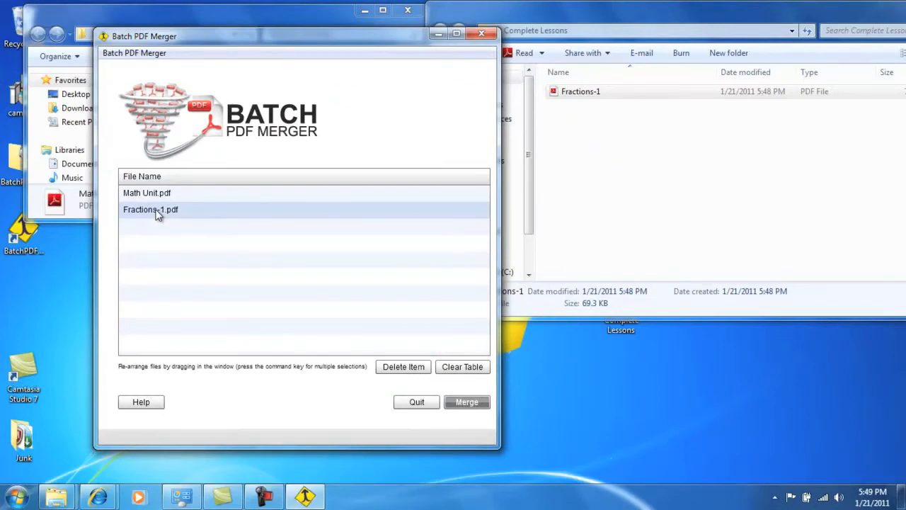
left_click(469, 403)
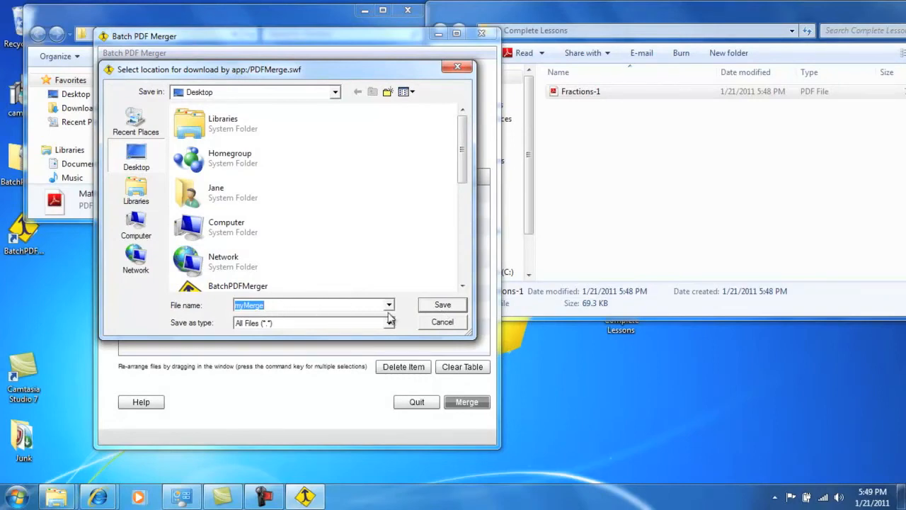
left_click(439, 311)
type("Math unit")
left_click(450, 305)
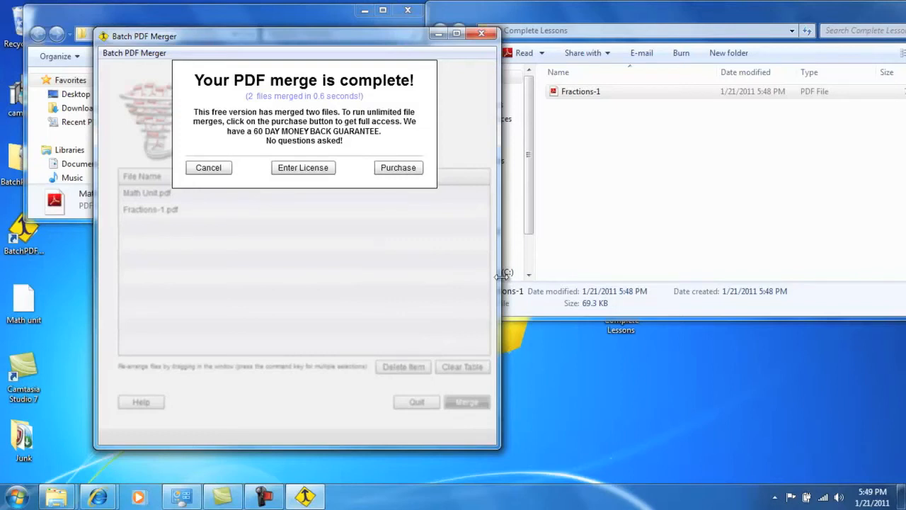
left_click(209, 167)
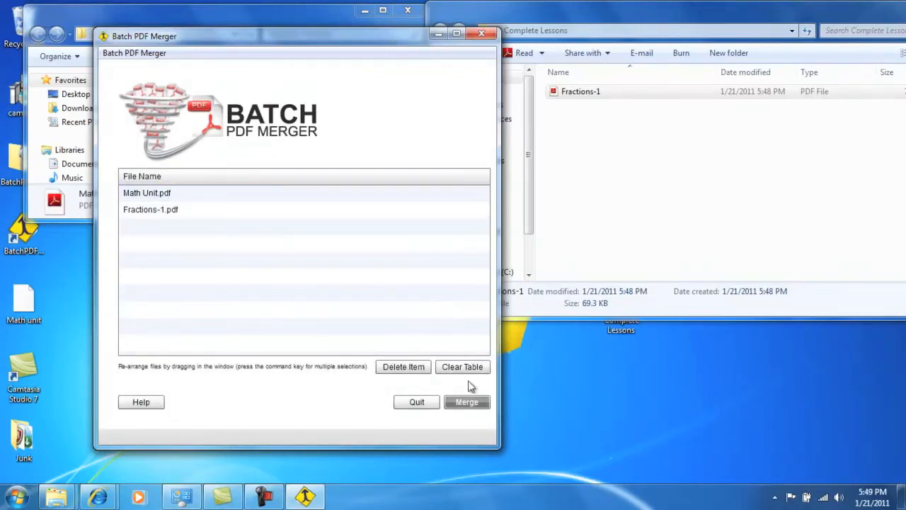
left_click(417, 402)
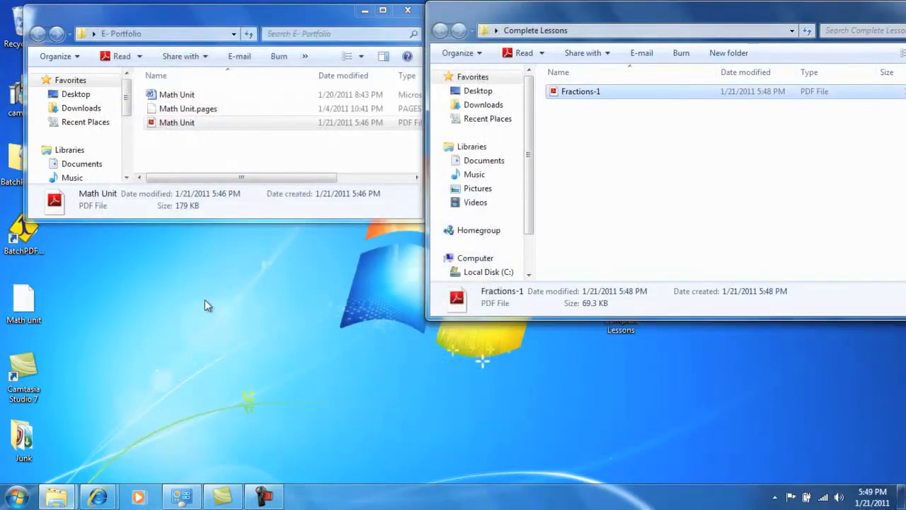
Close the E- Portfolio window and open the merged Math unit file from the desktop with Adobe Reader 9.4.
left_click(291, 16)
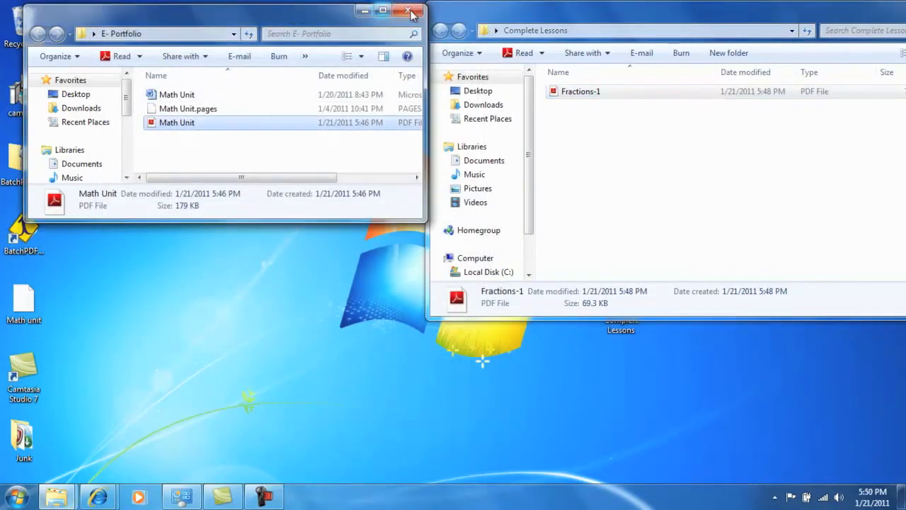
left_click(407, 10)
right_click(21, 304)
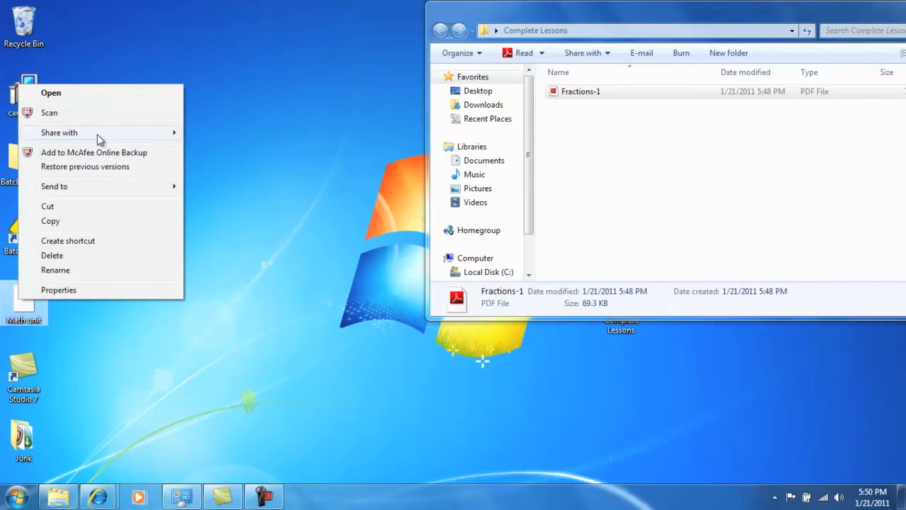
mouse_move(104, 128)
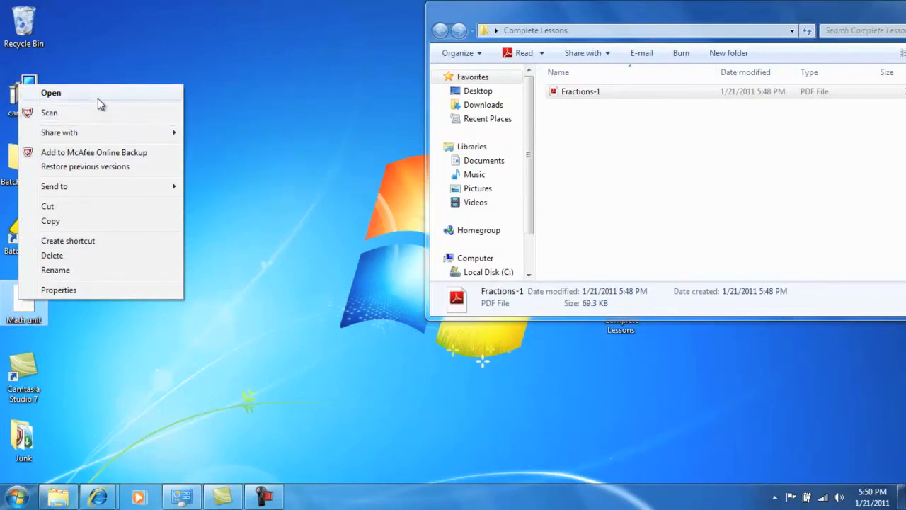
left_click(99, 97)
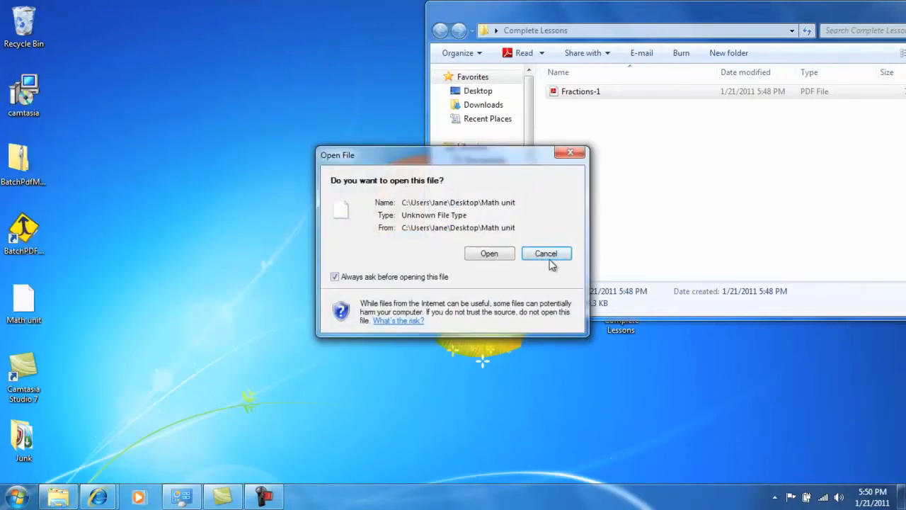
left_click(493, 255)
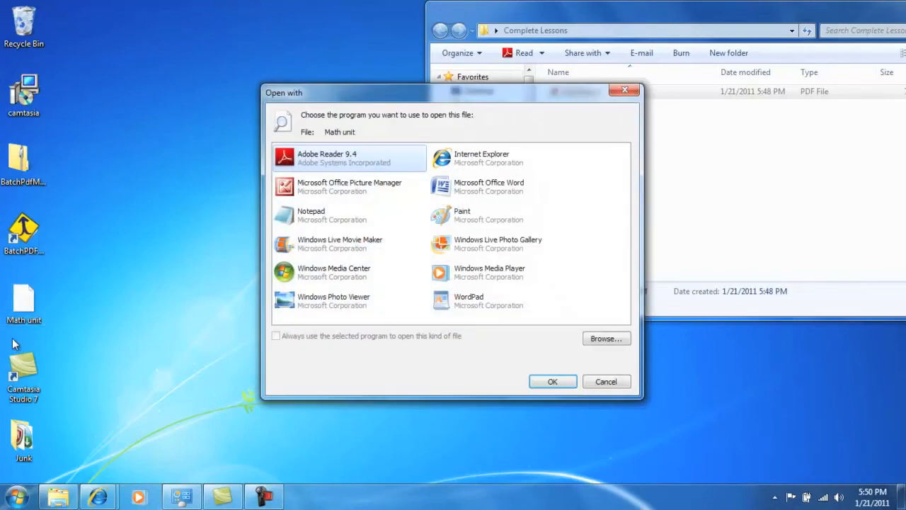
left_click(546, 383)
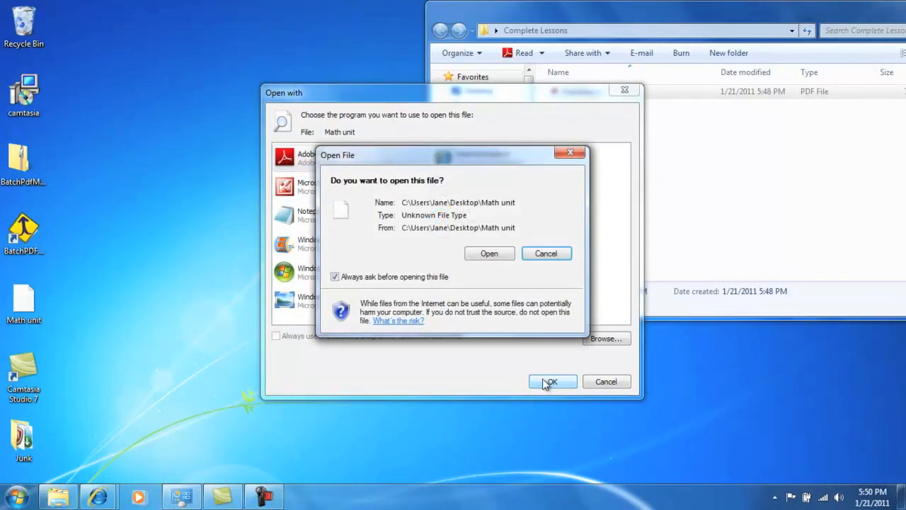
left_click(490, 254)
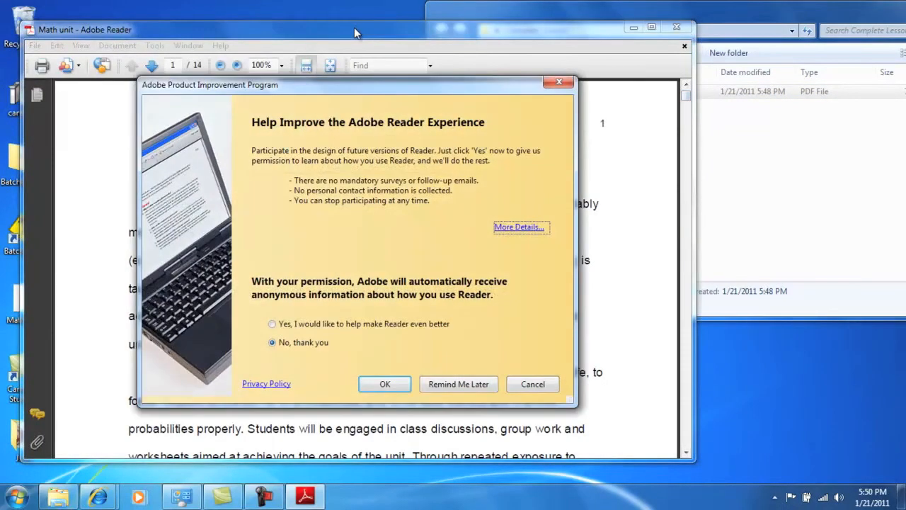
Dismiss the Adobe Product Improvement Program offer, and check the maximised Math unit document through to the lesson plan on page 14.
left_click(532, 386)
left_click_drag(574, 45, 703, 0)
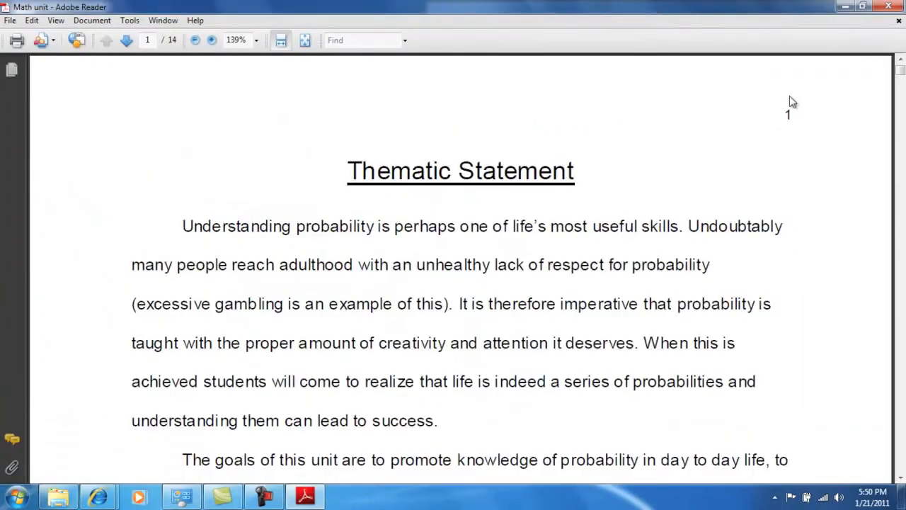
left_click_drag(900, 71, 899, 453)
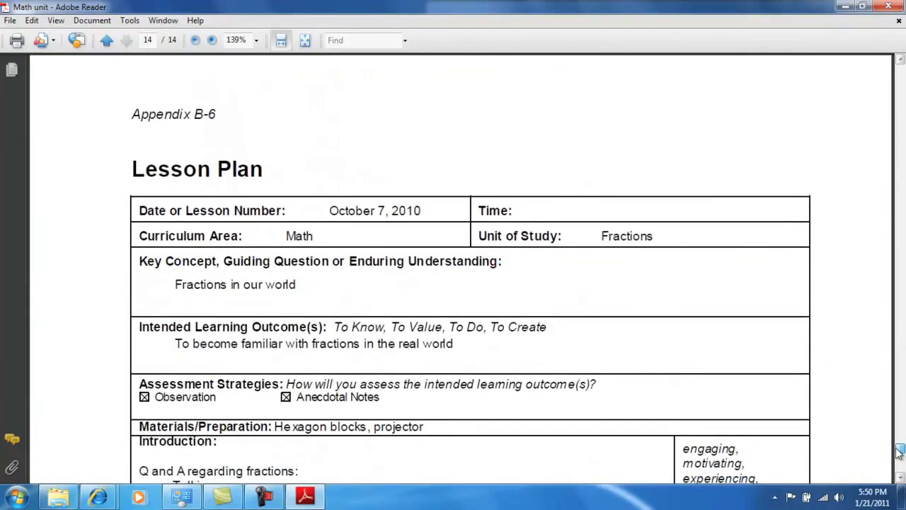